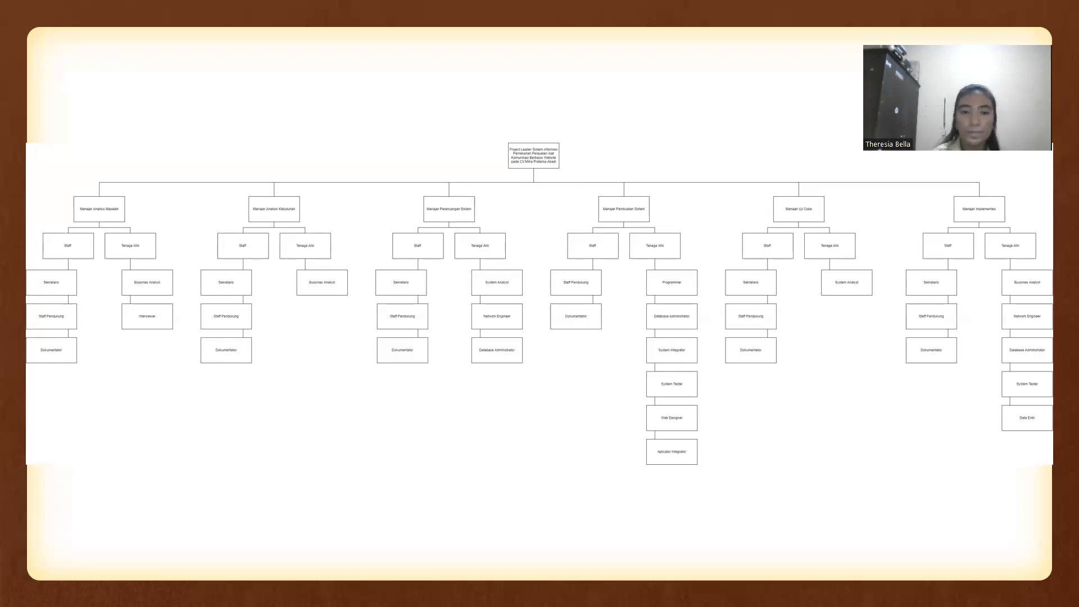
# Step: Advance the slideshow to the Tabel Anggaran slide, then leave it and switch to the anggaran workbook in Excel
pyautogui.press('Right')
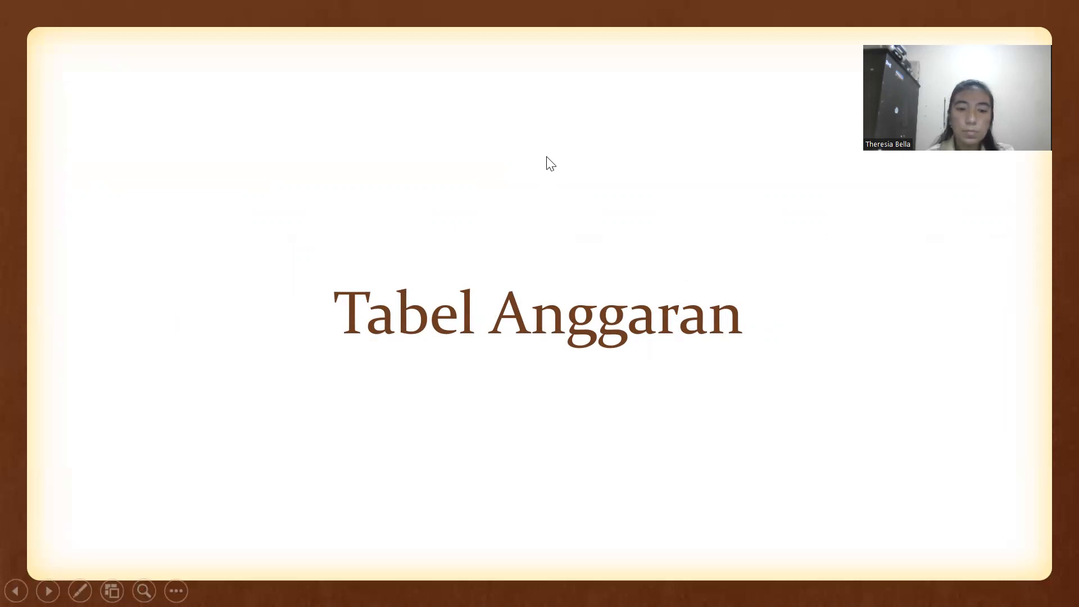
pyautogui.press('Escape')
pyautogui.hotkey('alt', 'Tab')
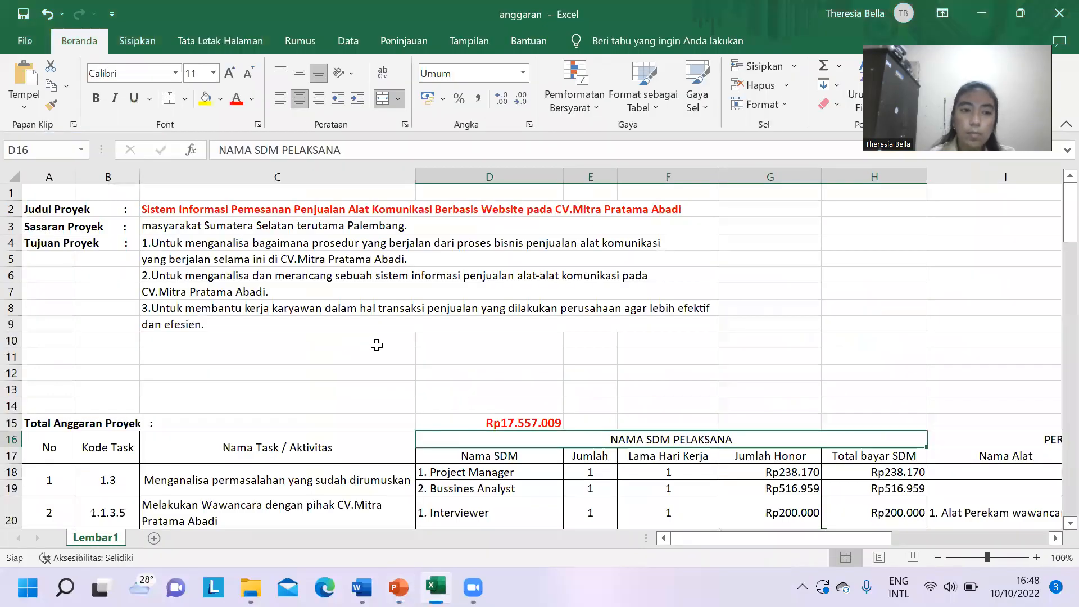
# Step: Examine the budget table's first tasks, checking the activity descriptions and the personnel assigned to each
pyautogui.scroll(-4, 377, 345)
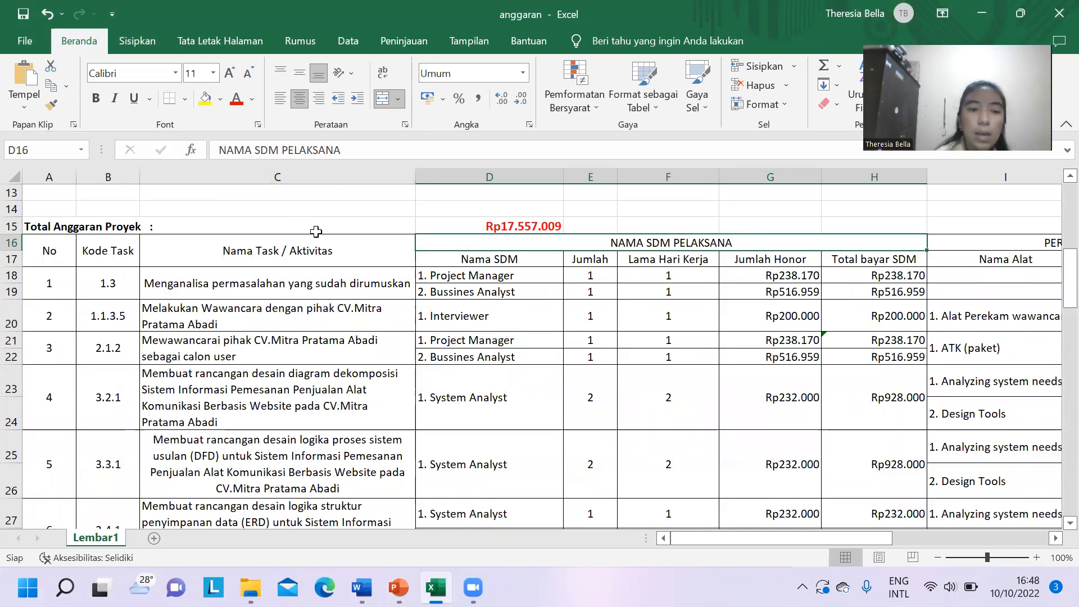
pyautogui.click(300, 272)
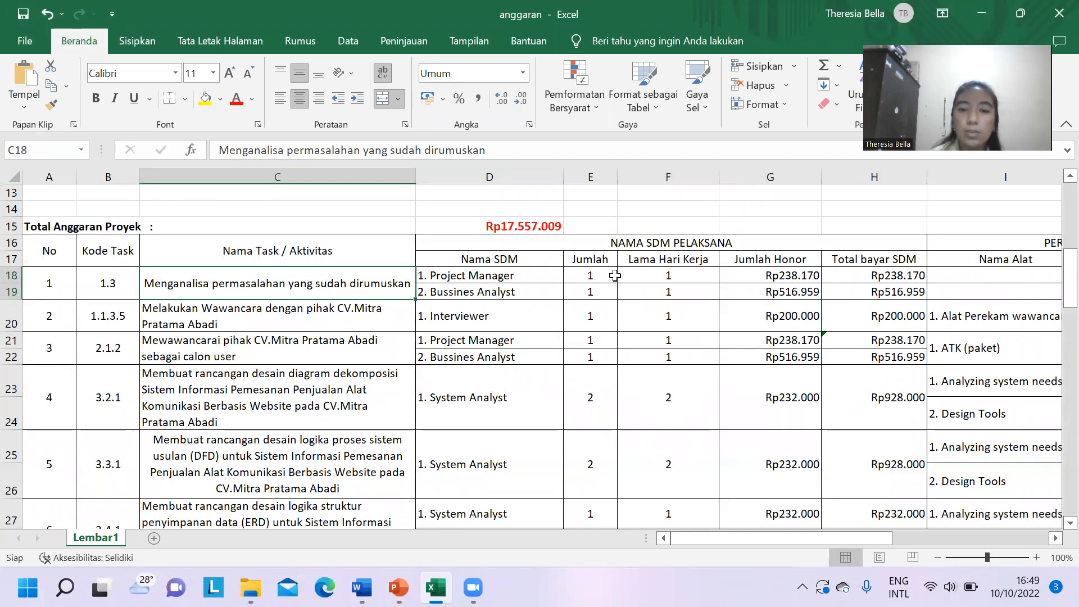
pyautogui.scroll(2, 613, 275)
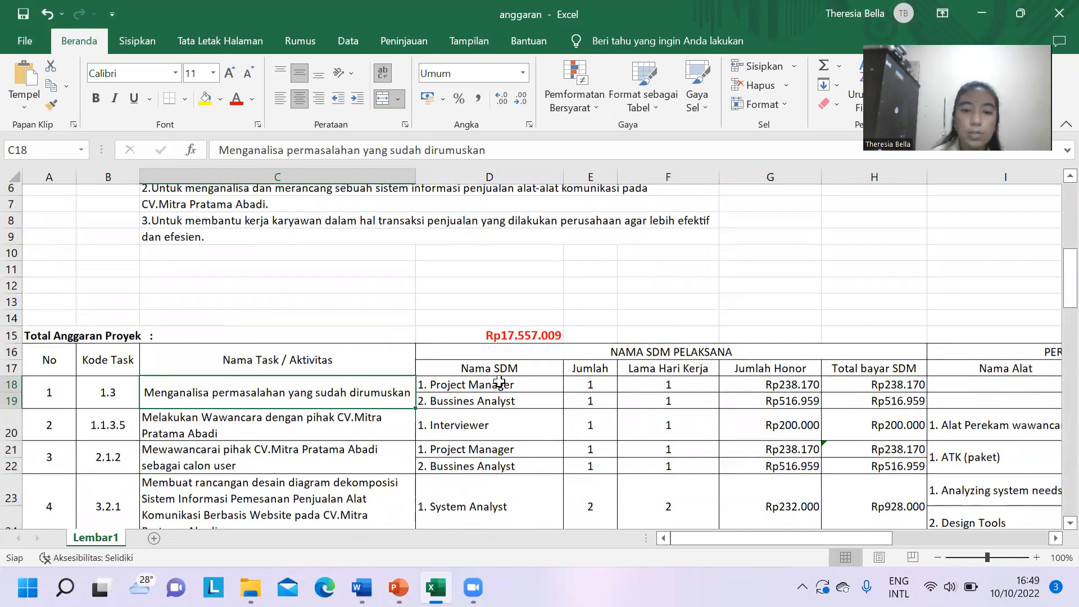
pyautogui.press('Down')
pyautogui.press('Down')
pyautogui.press('Down')
pyautogui.press('Right')
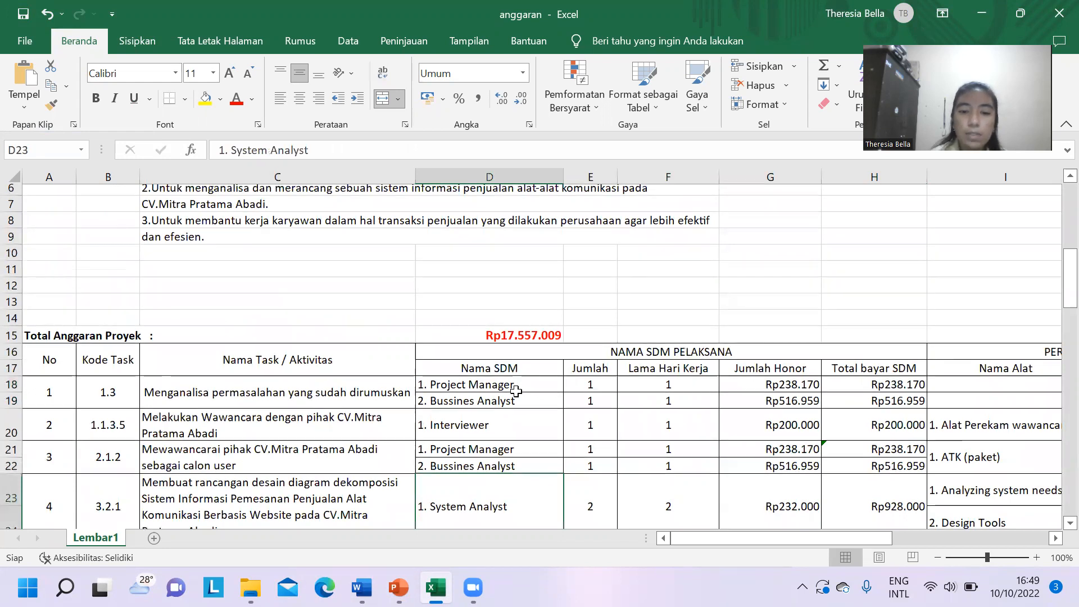
pyautogui.scroll(-4, 1057, 288)
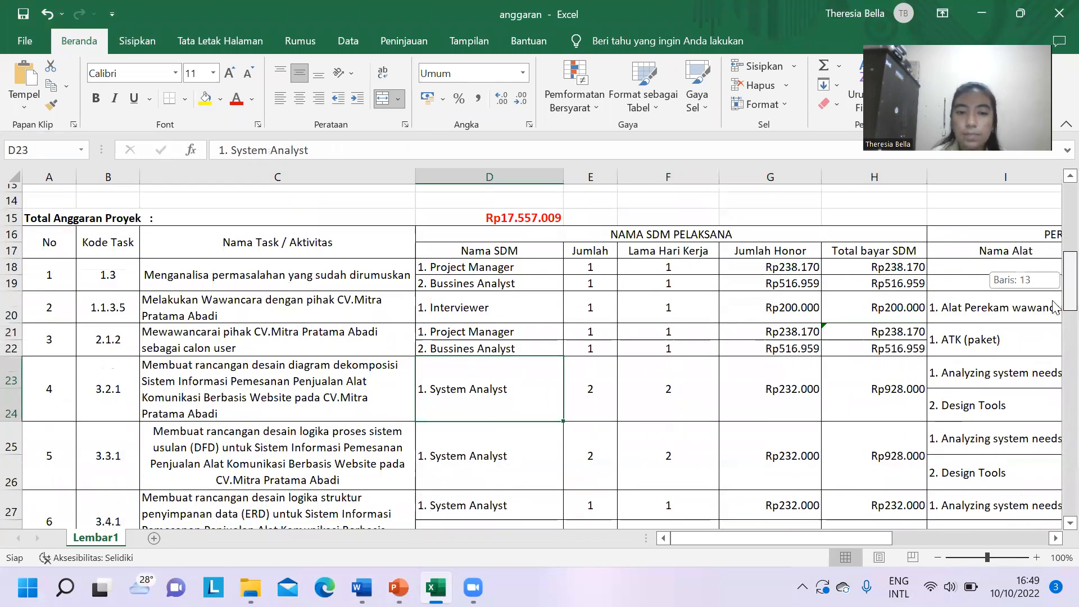
# Step: Examine the budget columns for task 1.3, from personnel quantity, working days and honorarium to equipment, travel costs and overall total
pyautogui.hscroll(3, 615, 263)
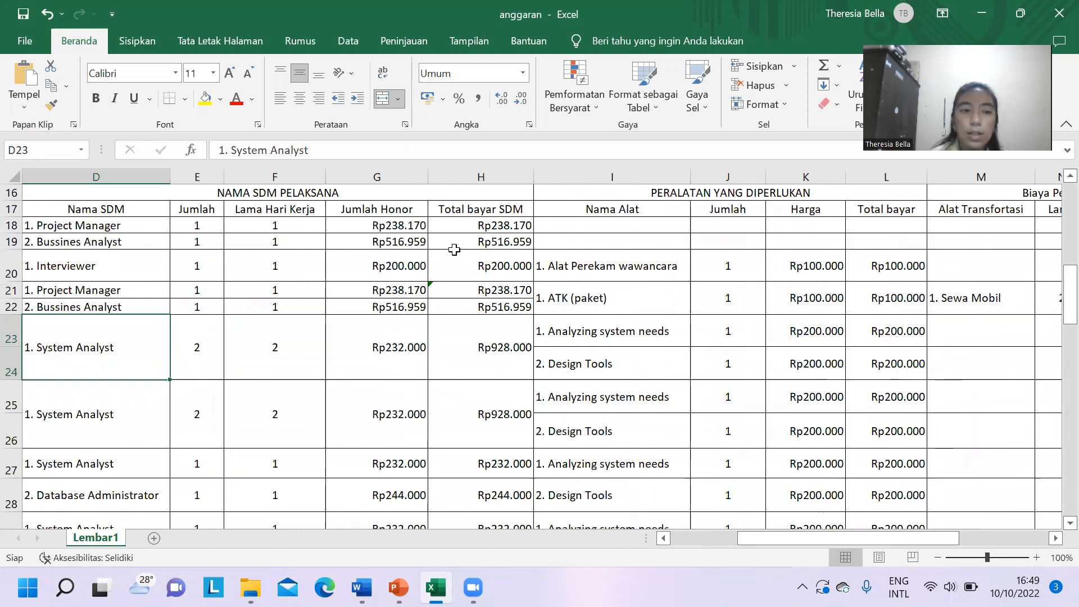
pyautogui.click(185, 222)
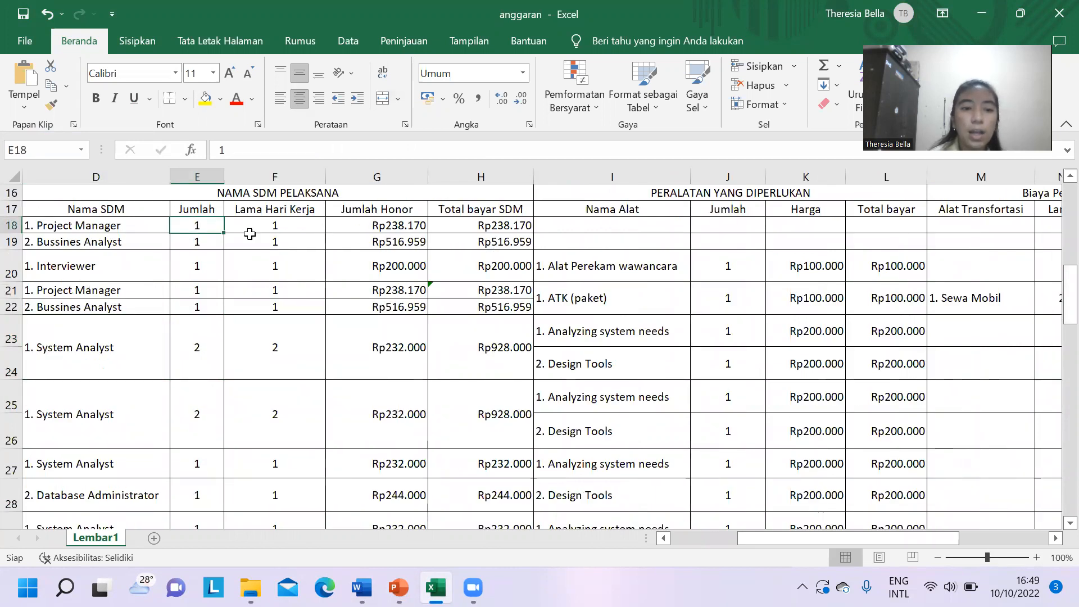
pyautogui.click(275, 228)
pyautogui.click(384, 224)
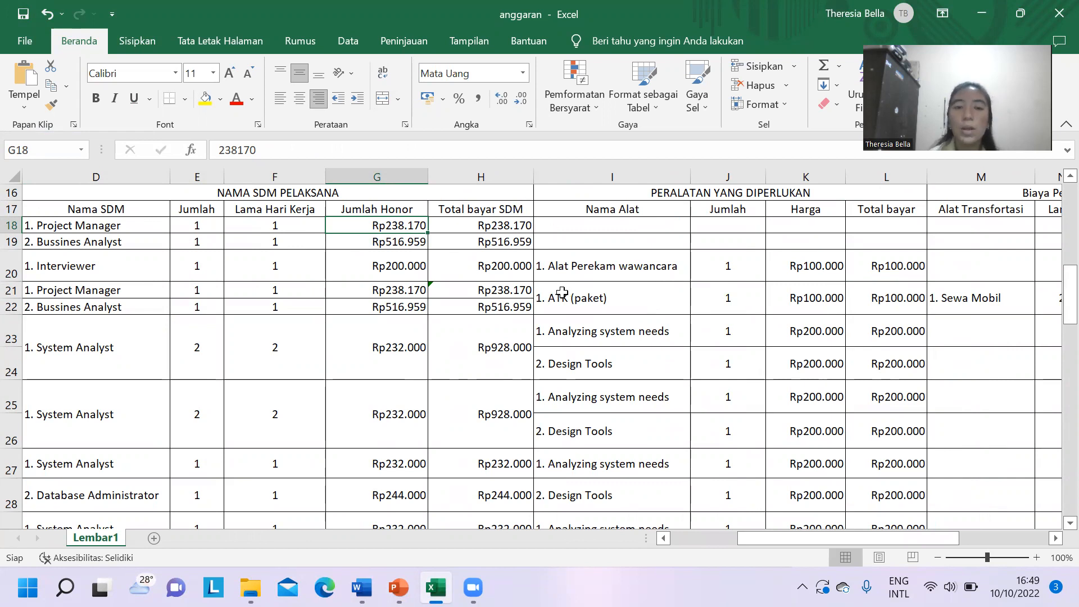
pyautogui.hscroll(5, 549, 290)
pyautogui.hscroll(-2, 530, 281)
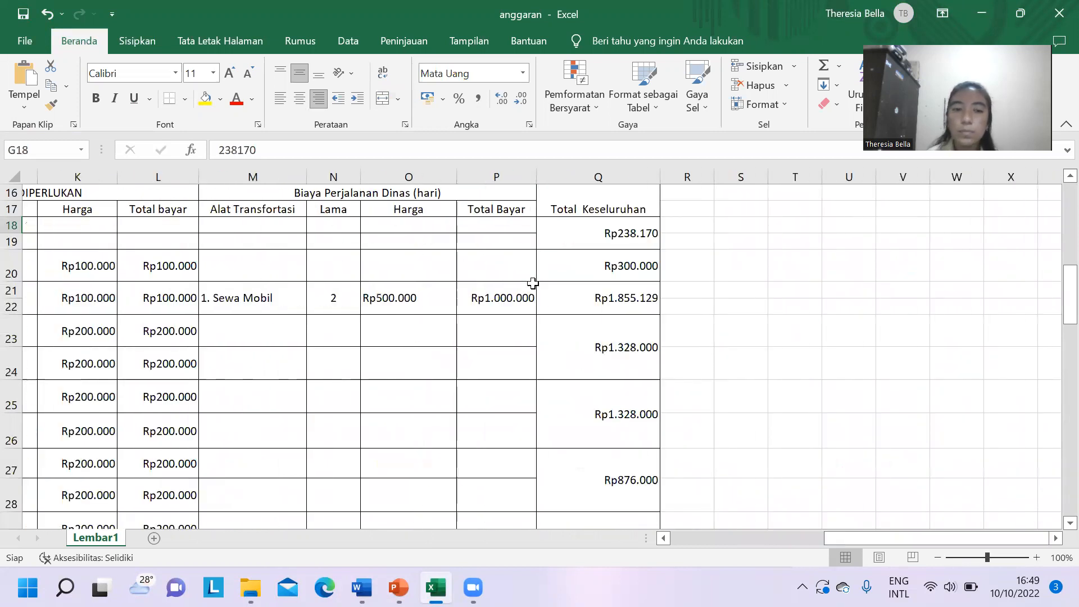
pyautogui.hscroll(-3, 224, 215)
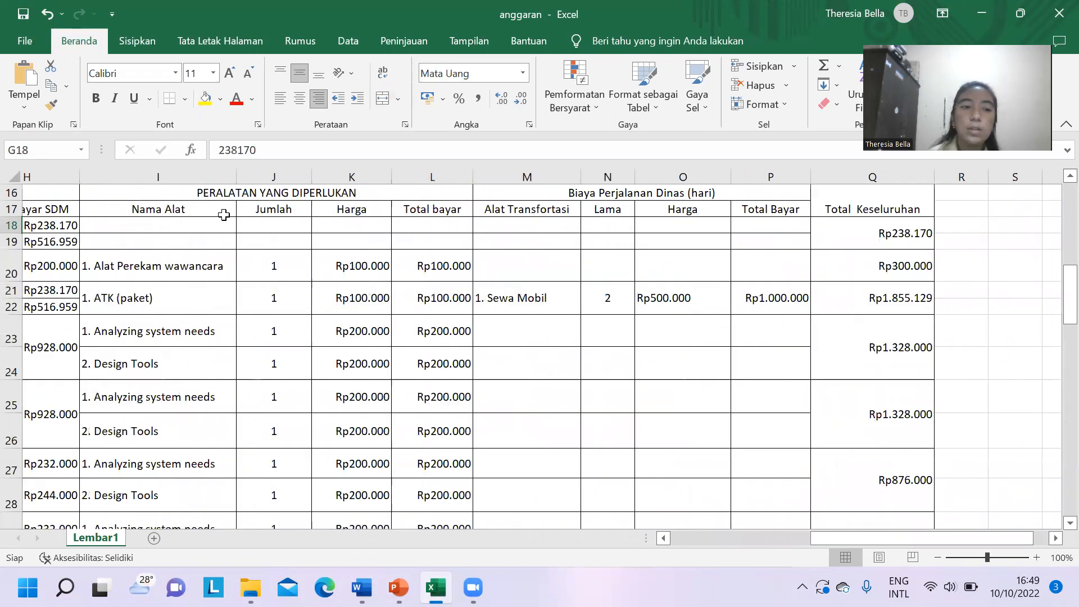
pyautogui.hscroll(3, 609, 228)
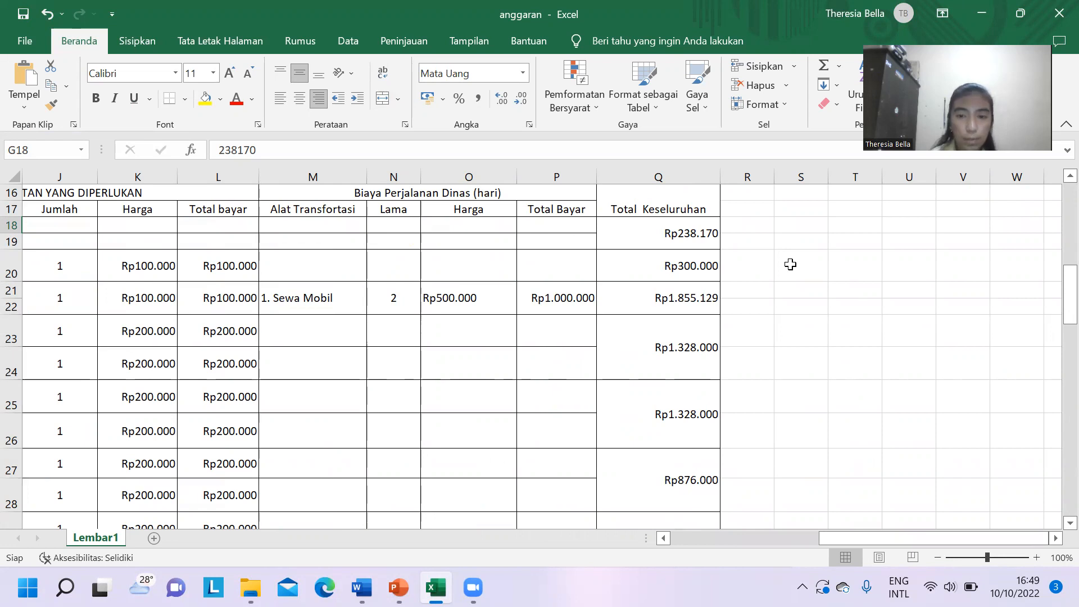
pyautogui.hscroll(-5, 790, 264)
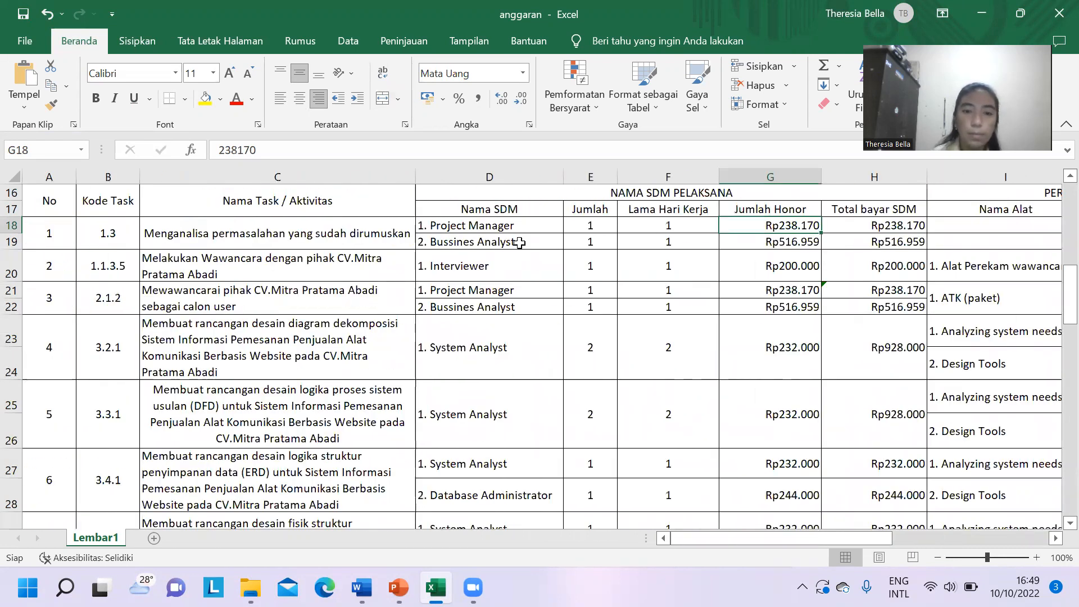
# Step: Examine the interview task 1.1.3.5, covering its personnel quantity, working days, honorarium, total-pay formula and required recording equipment
pyautogui.click(69, 276)
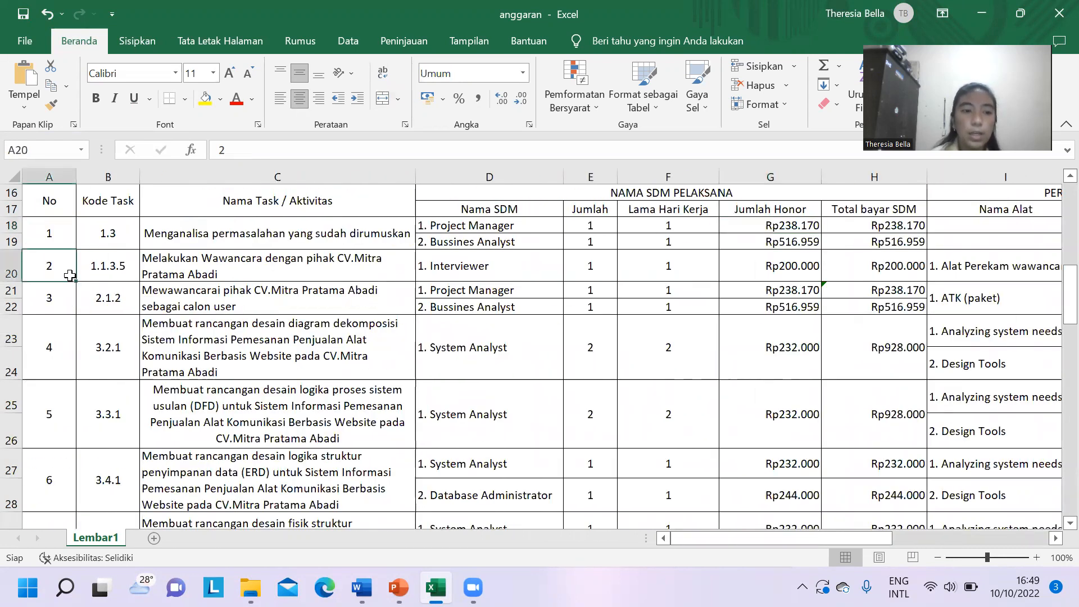
pyautogui.click(130, 278)
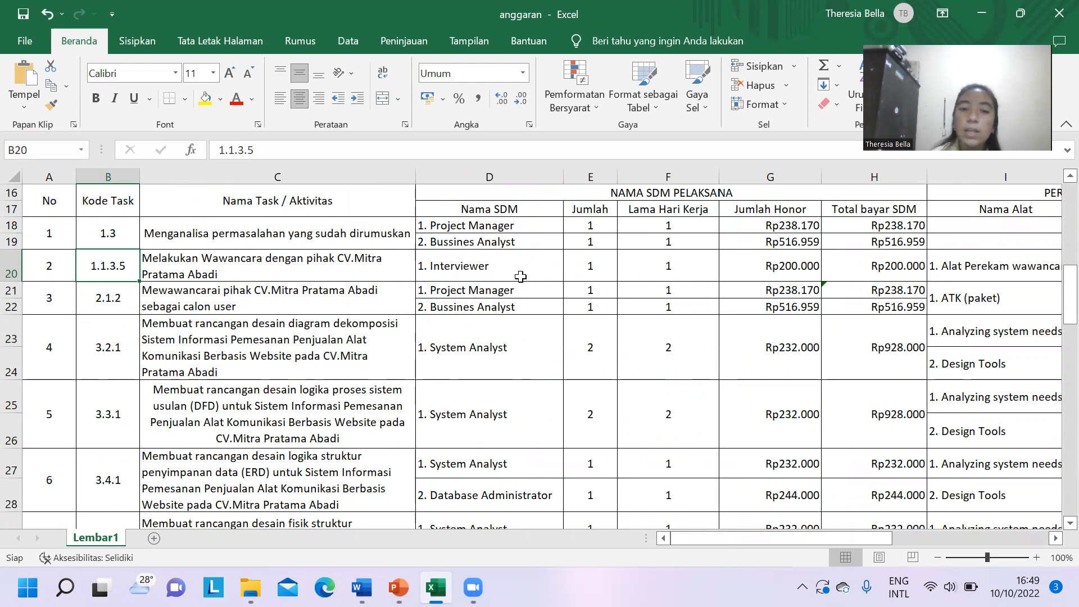
pyautogui.click(587, 275)
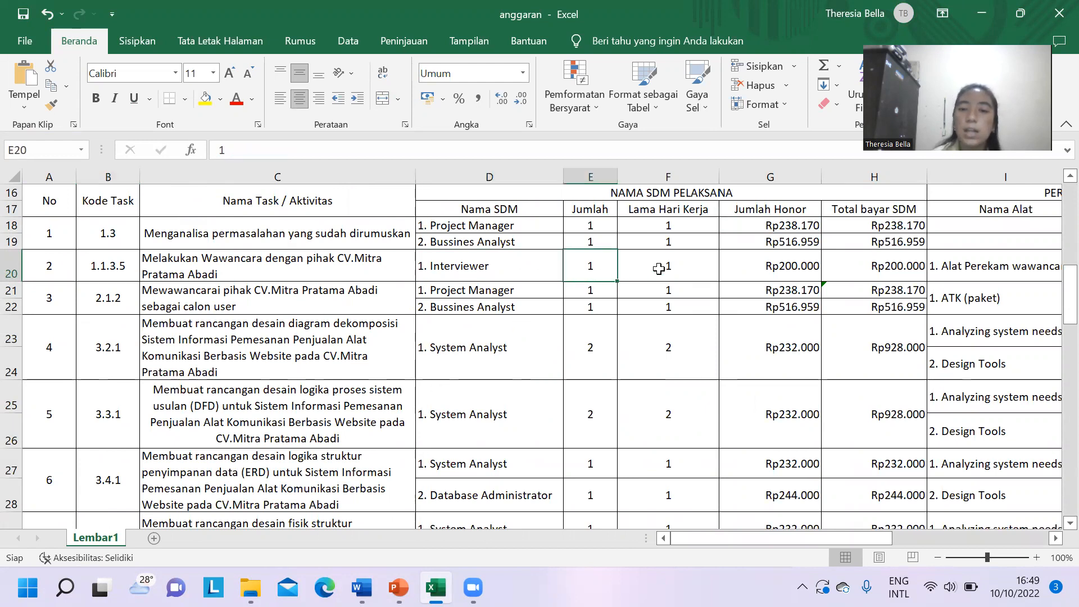
pyautogui.click(692, 268)
pyautogui.click(779, 275)
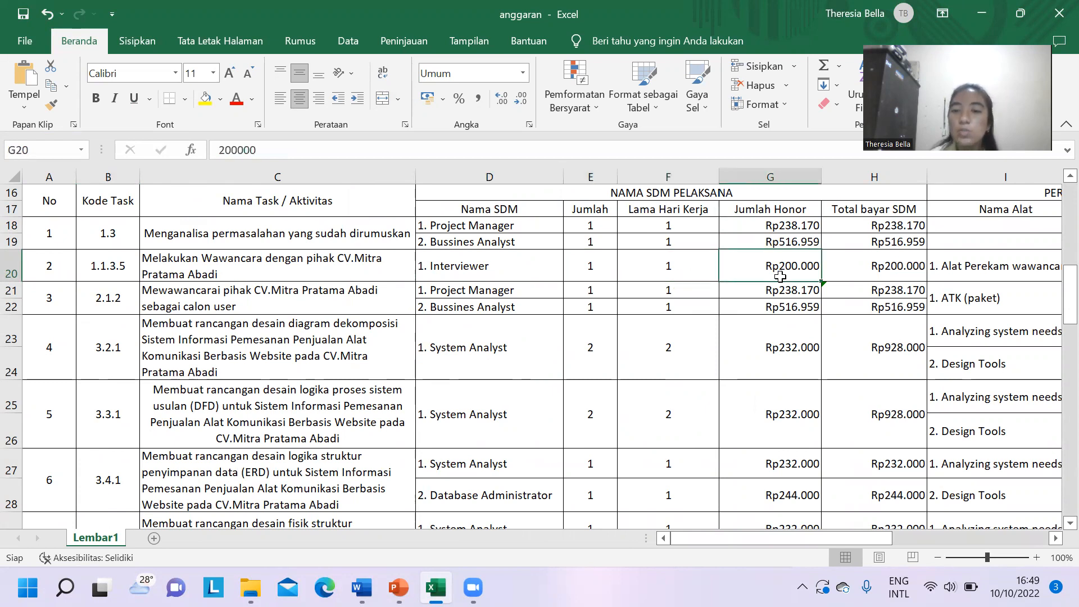
pyautogui.click(880, 268)
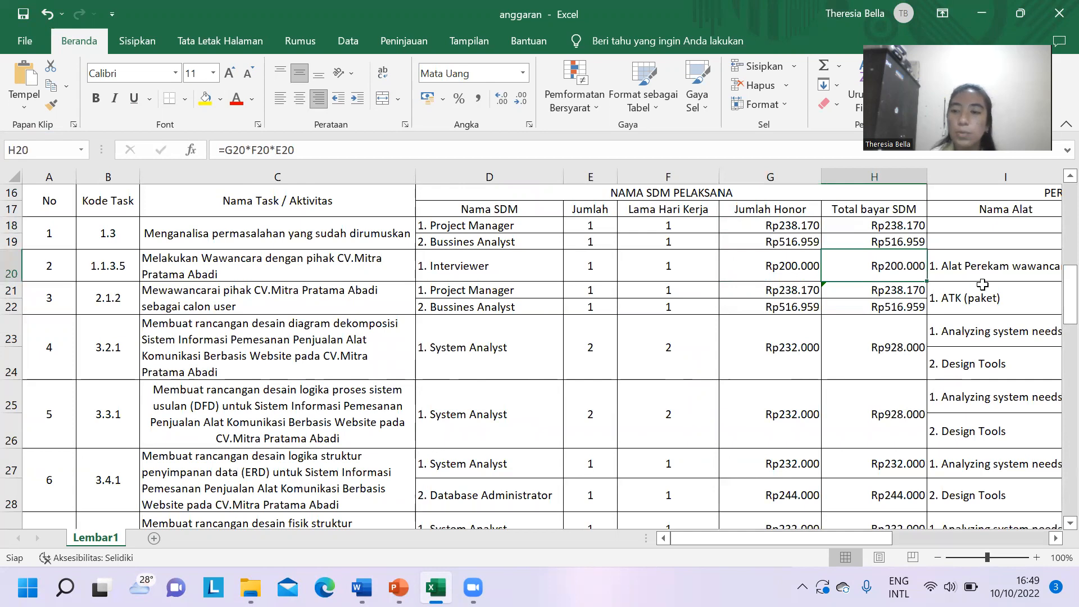
pyautogui.hscroll(3, 952, 298)
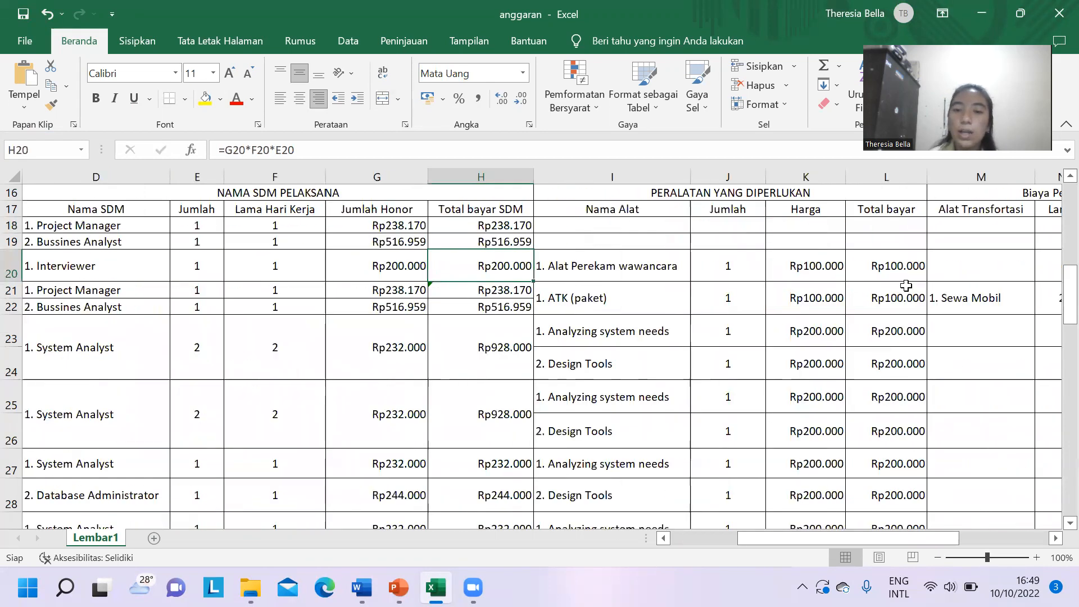
pyautogui.click(589, 274)
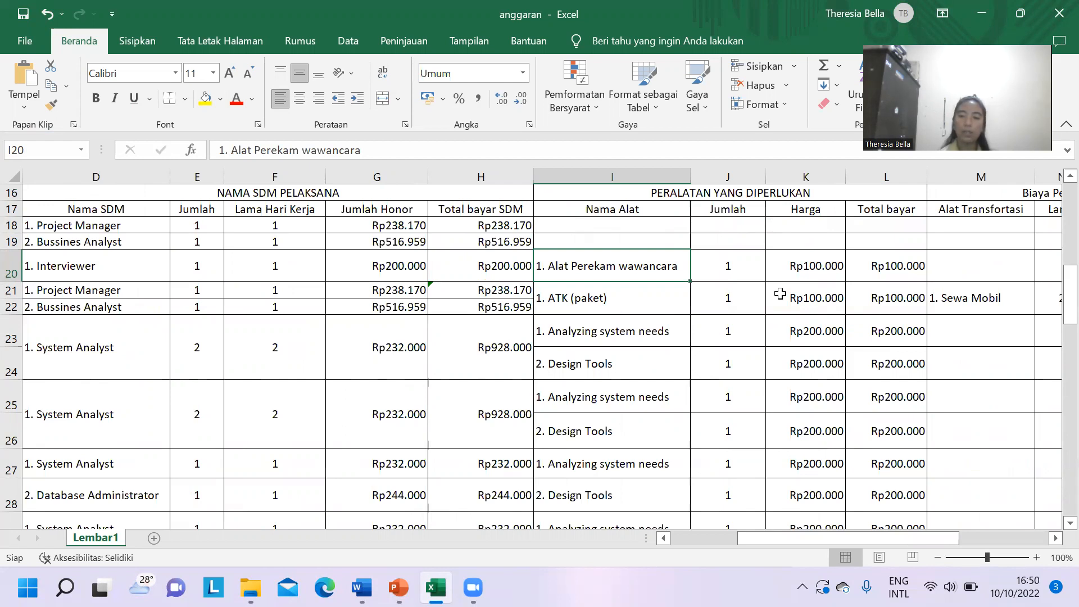
pyautogui.hscroll(8, 781, 294)
pyautogui.hscroll(-2, 781, 294)
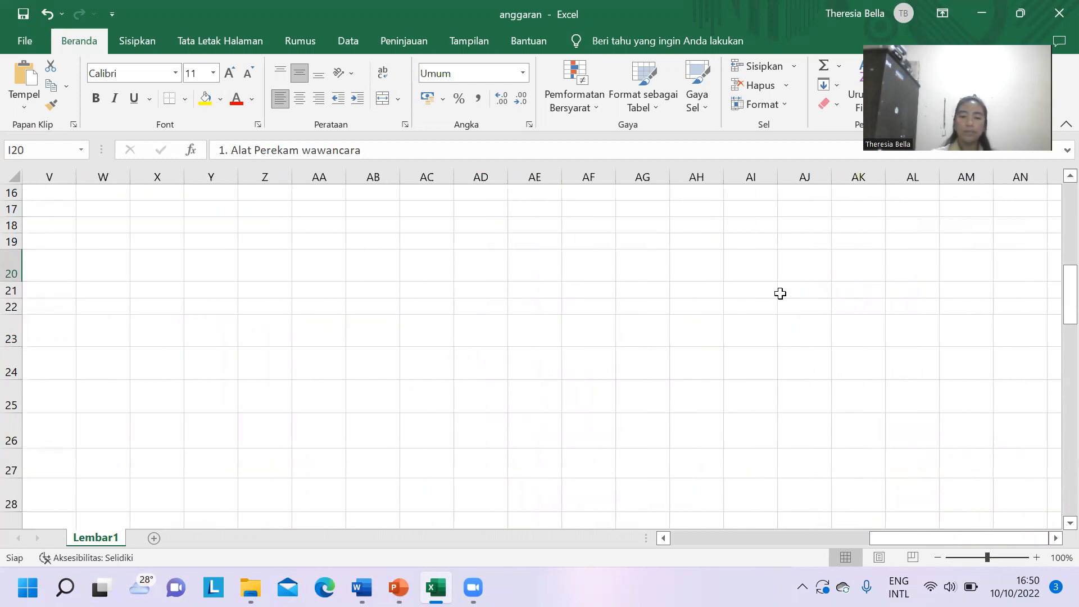
# Step: Examine task 2.1.2 across its personnel, equipment and travel sections, including the car rental's duration and price
pyautogui.moveTo(930, 535); pyautogui.dragTo(663, 537)
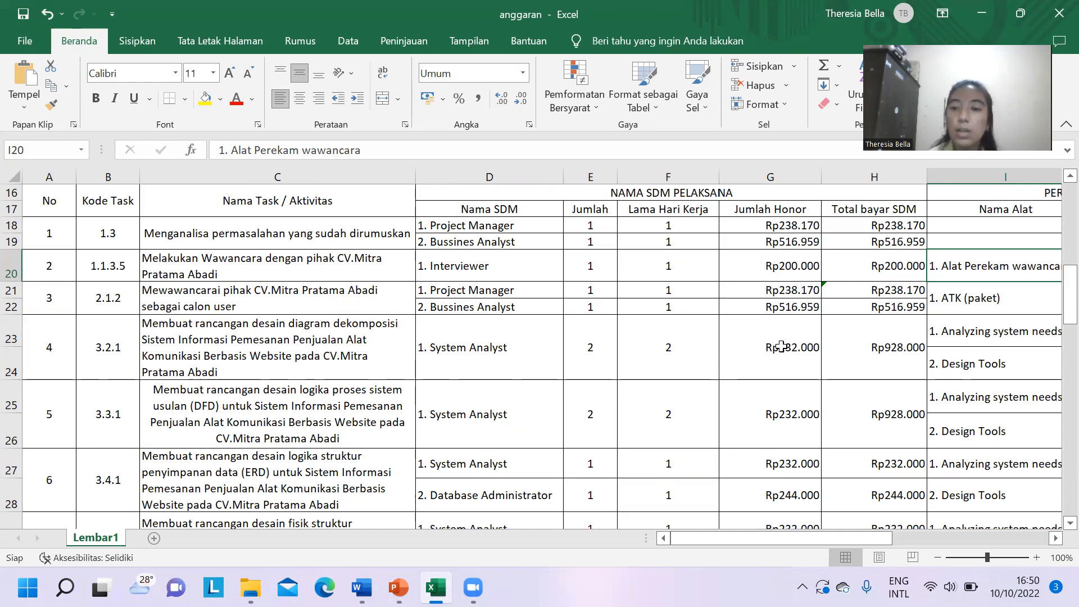
pyautogui.moveTo(856, 538); pyautogui.dragTo(940, 501)
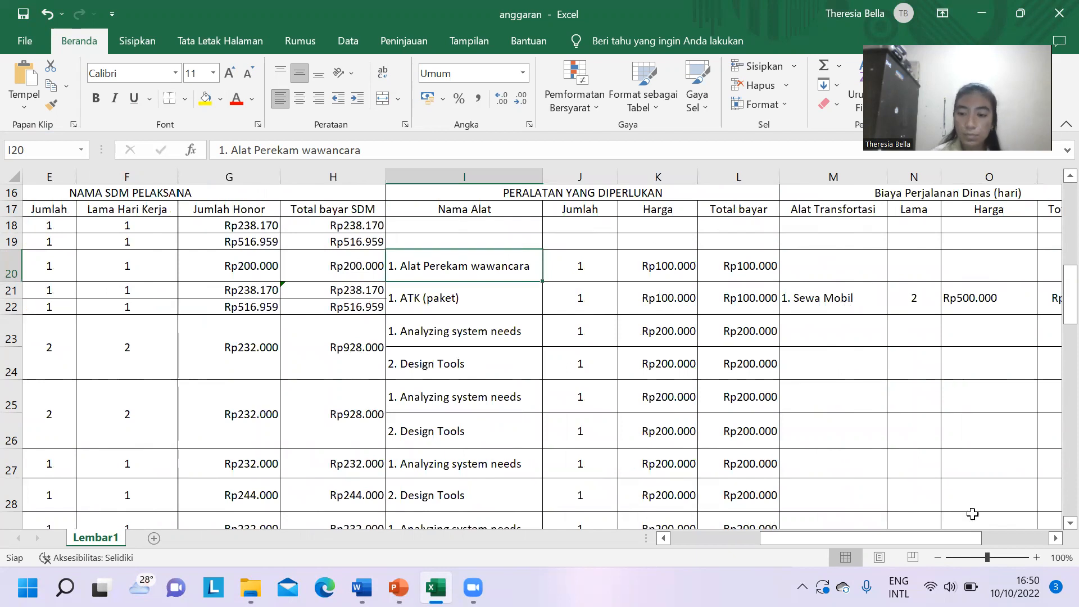
pyautogui.moveTo(941, 543); pyautogui.dragTo(1011, 535)
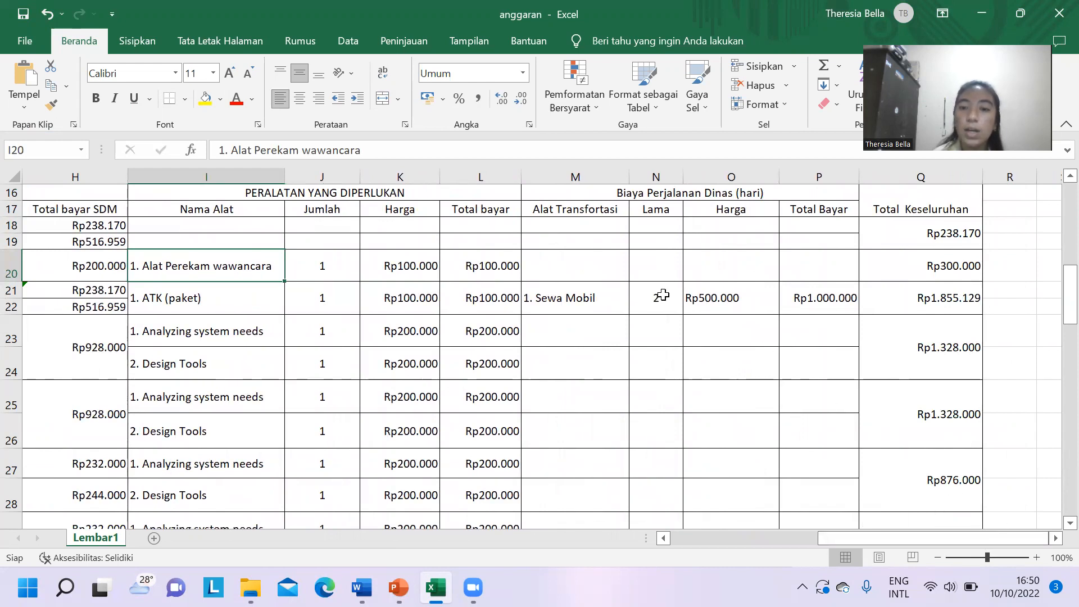
pyautogui.click(662, 295)
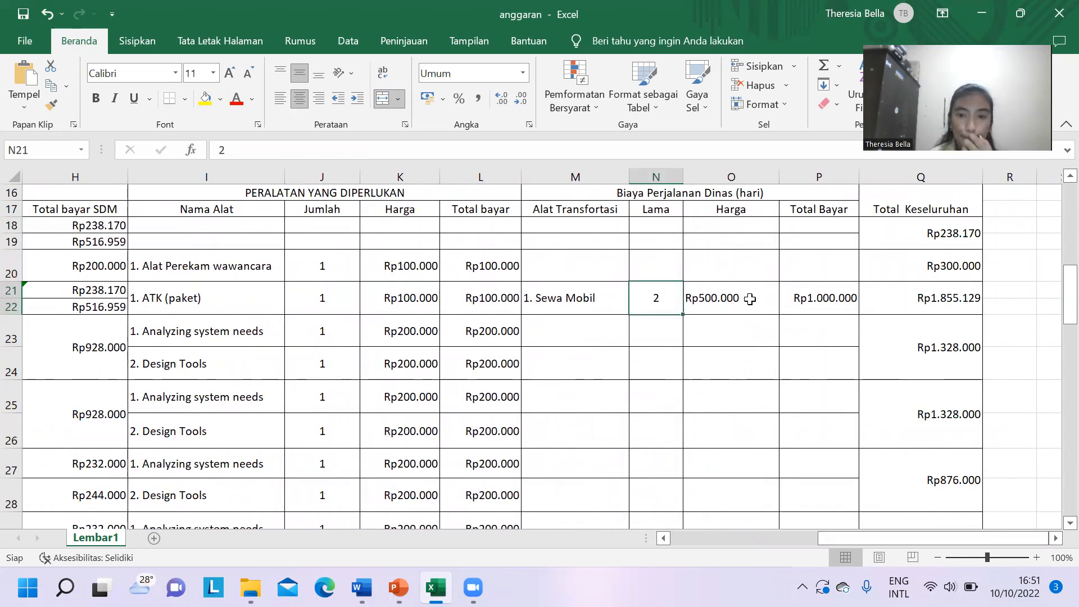
pyautogui.click(750, 299)
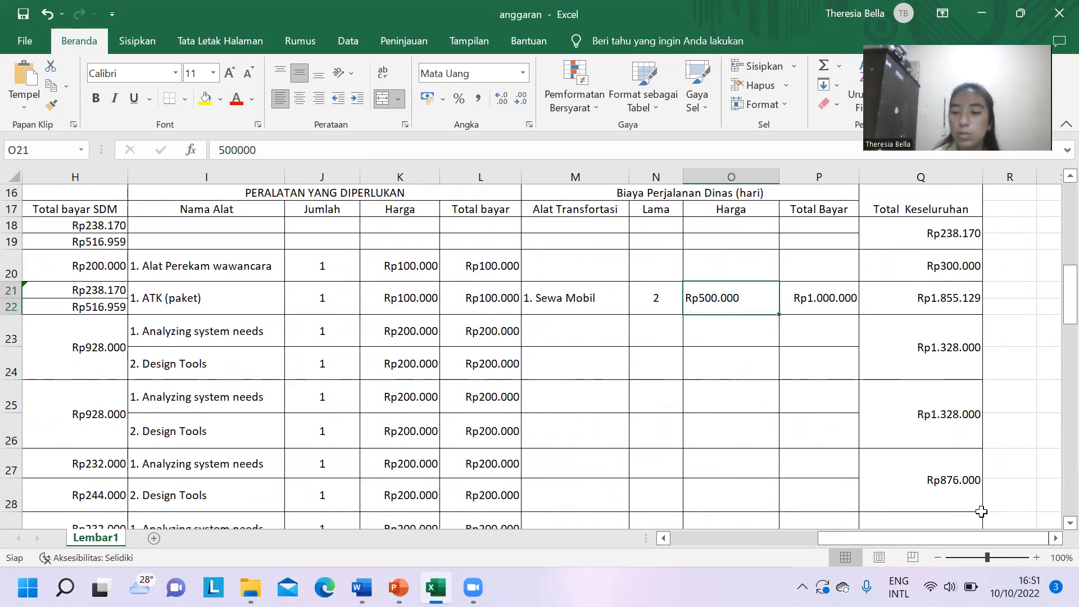
pyautogui.moveTo(969, 535); pyautogui.dragTo(488, 483)
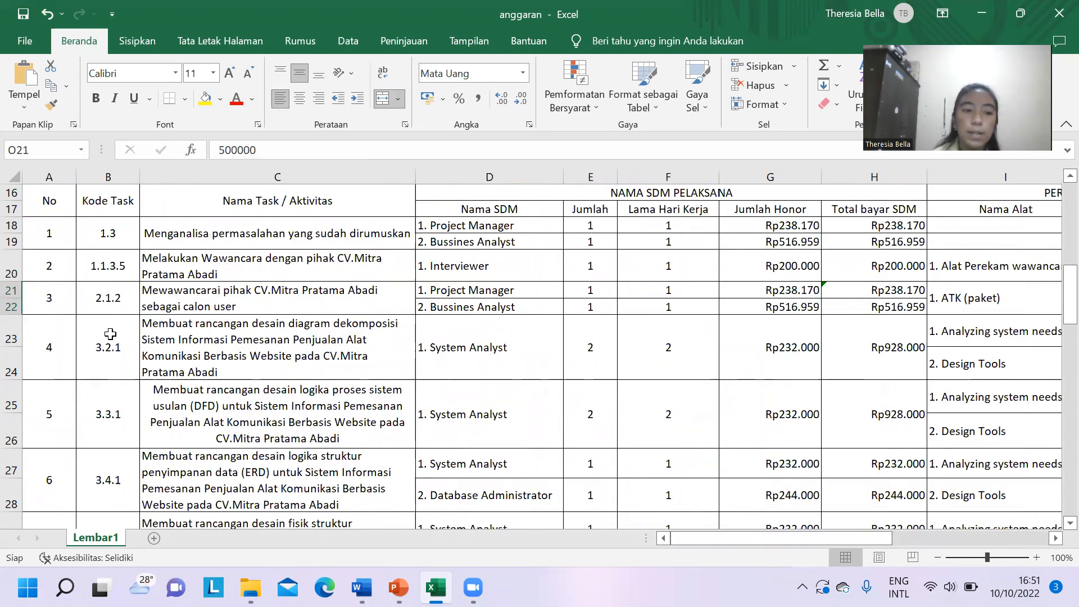
# Step: Examine task 3.2.1, covering its System Analyst quantity, working days, honorarium and total-pay formula, plus its required equipment
pyautogui.click(107, 357)
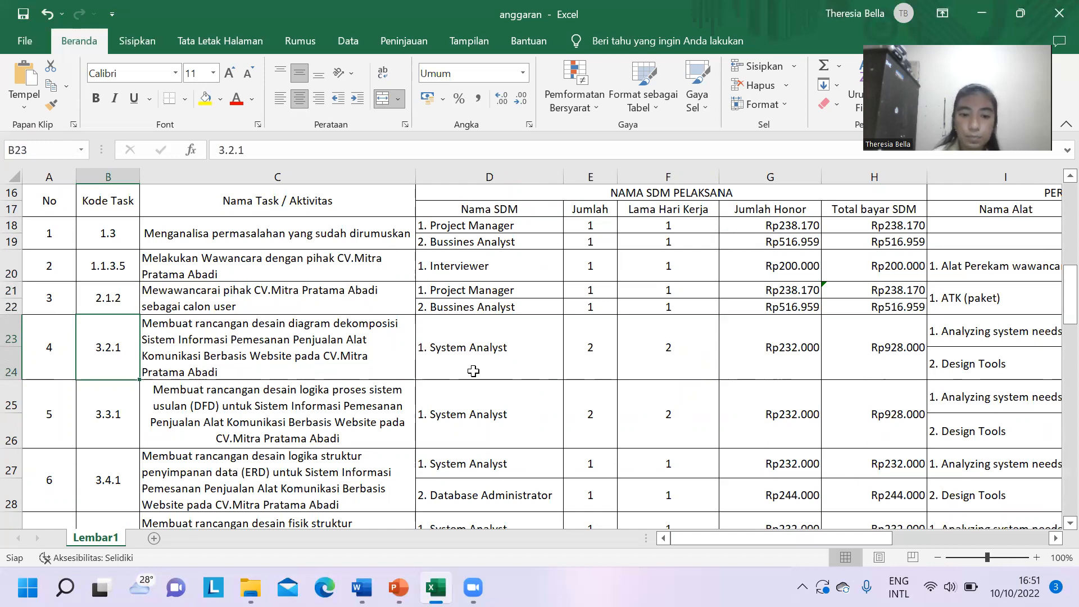
pyautogui.click(470, 365)
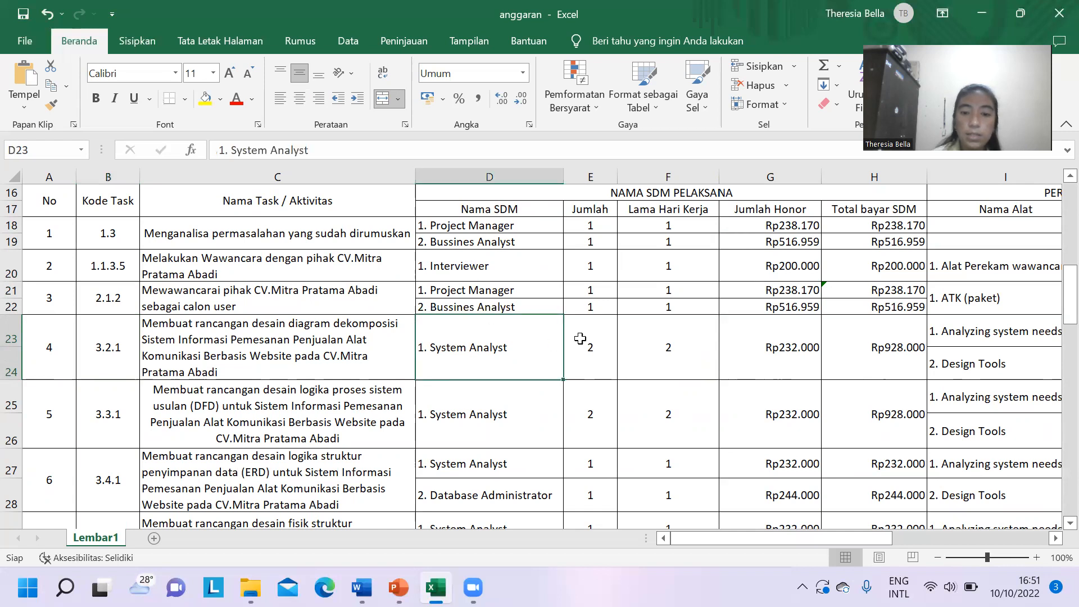
pyautogui.click(599, 336)
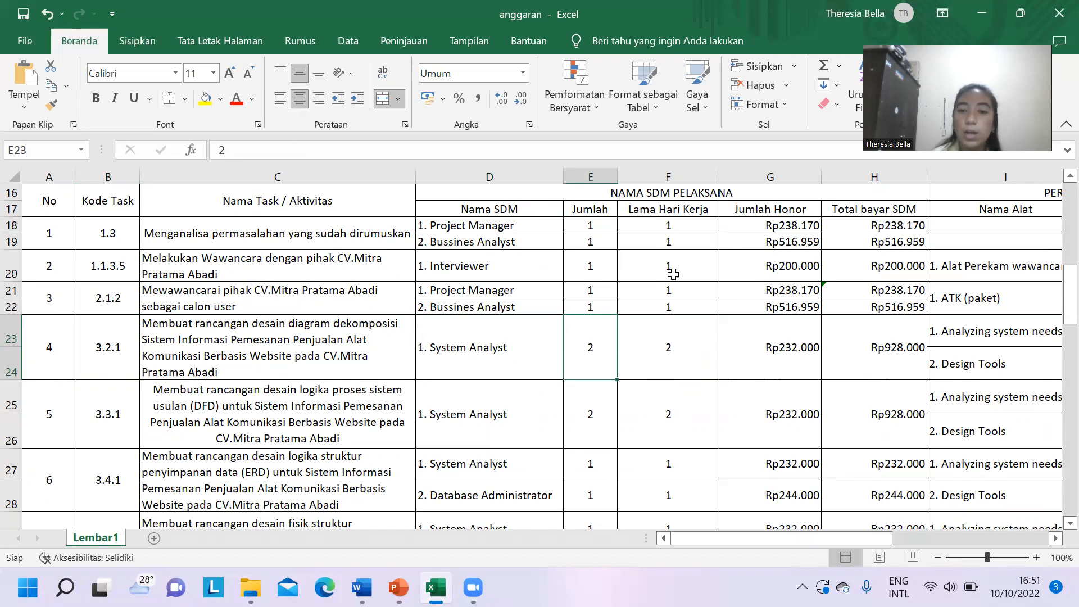
pyautogui.click(694, 349)
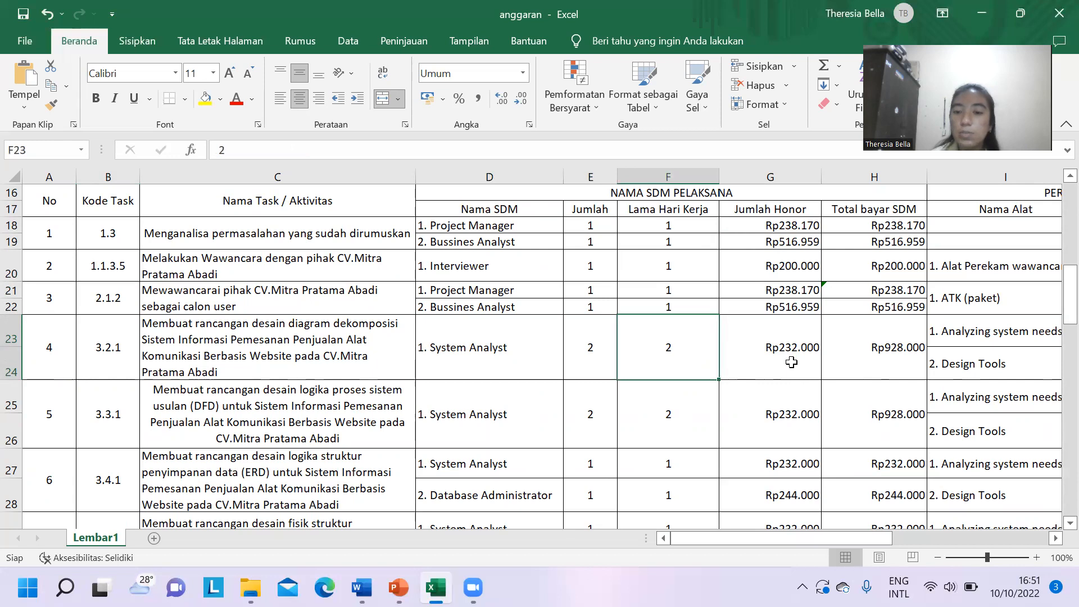
pyautogui.click(792, 362)
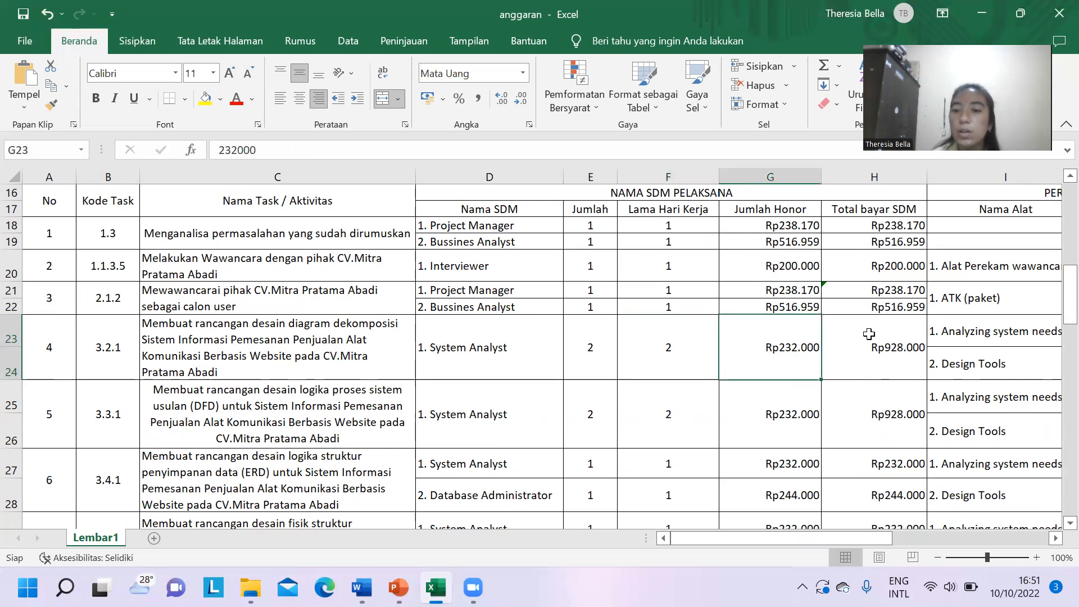
pyautogui.click(875, 352)
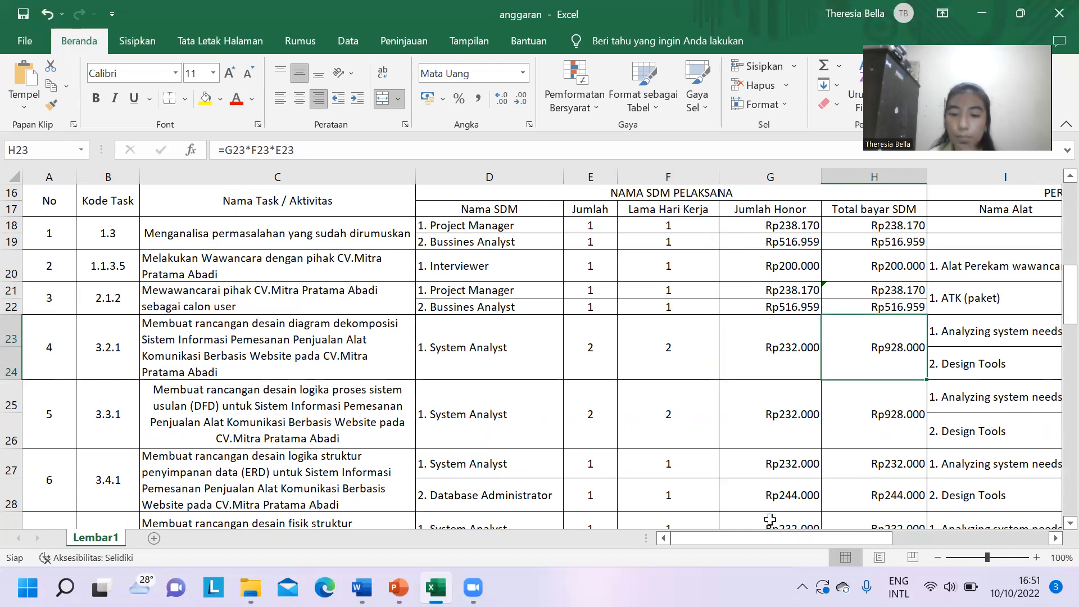
pyautogui.moveTo(757, 540); pyautogui.dragTo(838, 540)
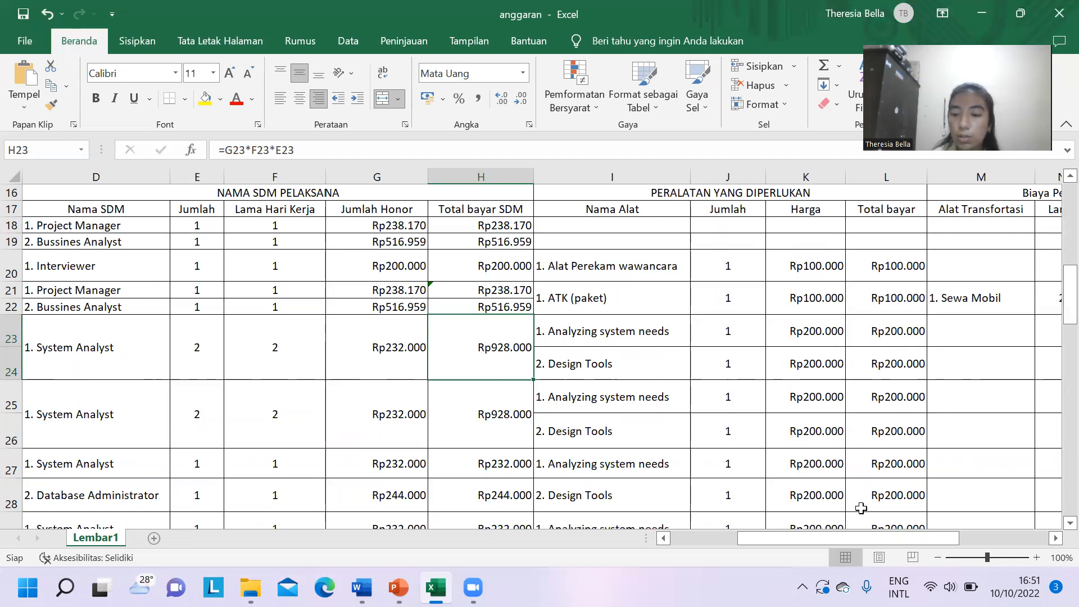
# Step: Left-align the activity description of task 3.3.1 so it matches the neighbouring task descriptions
pyautogui.moveTo(844, 538); pyautogui.dragTo(512, 554)
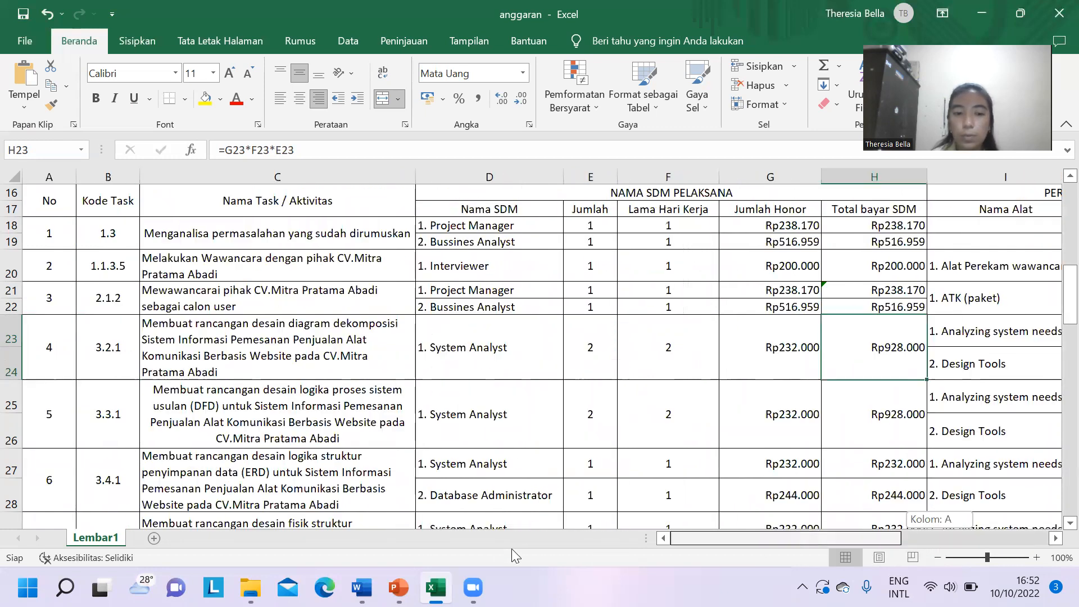
pyautogui.scroll(-1, 554, 441)
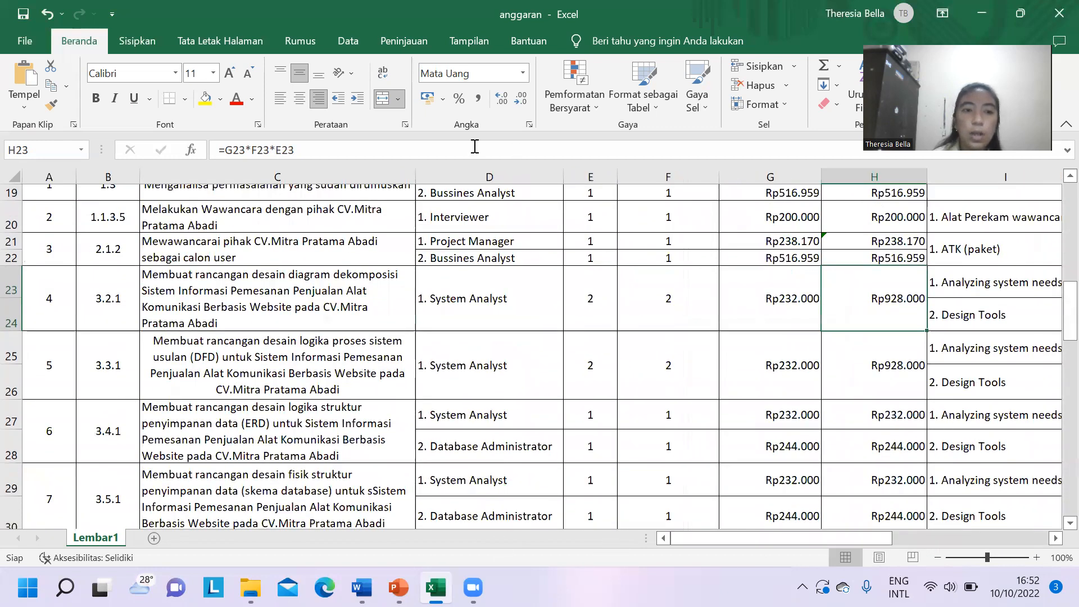
pyautogui.click(362, 375)
pyautogui.click(287, 101)
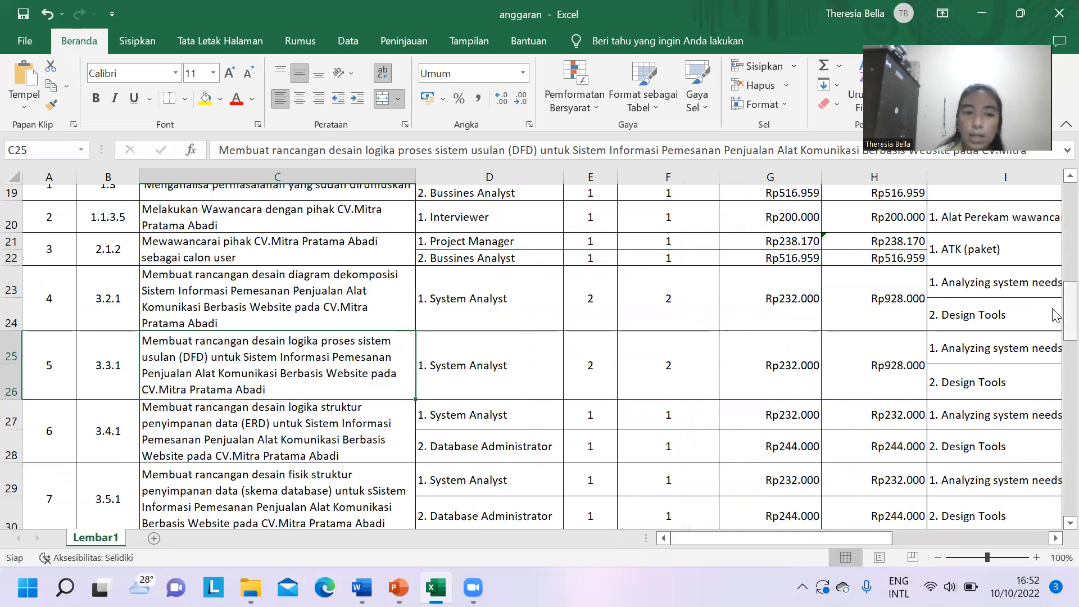
# Step: Examine the whole budget table at 80% zoom, covering the total project budget, the cost columns and the remaining task rows
pyautogui.click(936, 557)
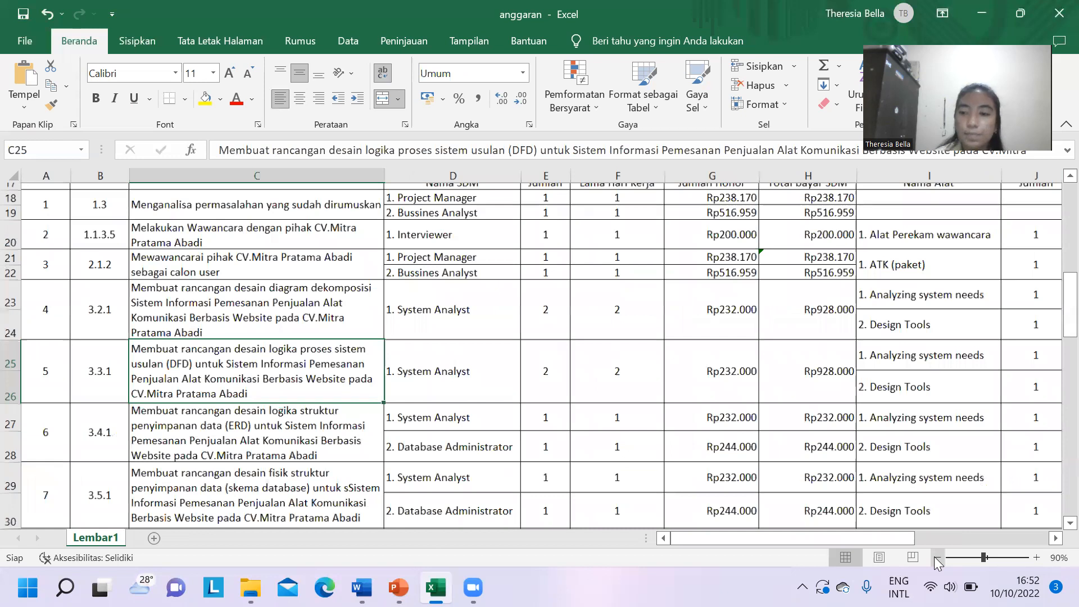
pyautogui.click(936, 557)
pyautogui.moveTo(802, 536); pyautogui.dragTo(762, 538)
pyautogui.moveTo(1053, 315); pyautogui.dragTo(1006, 509)
pyautogui.moveTo(1052, 478); pyautogui.dragTo(1053, 276)
pyautogui.moveTo(924, 539); pyautogui.dragTo(782, 548)
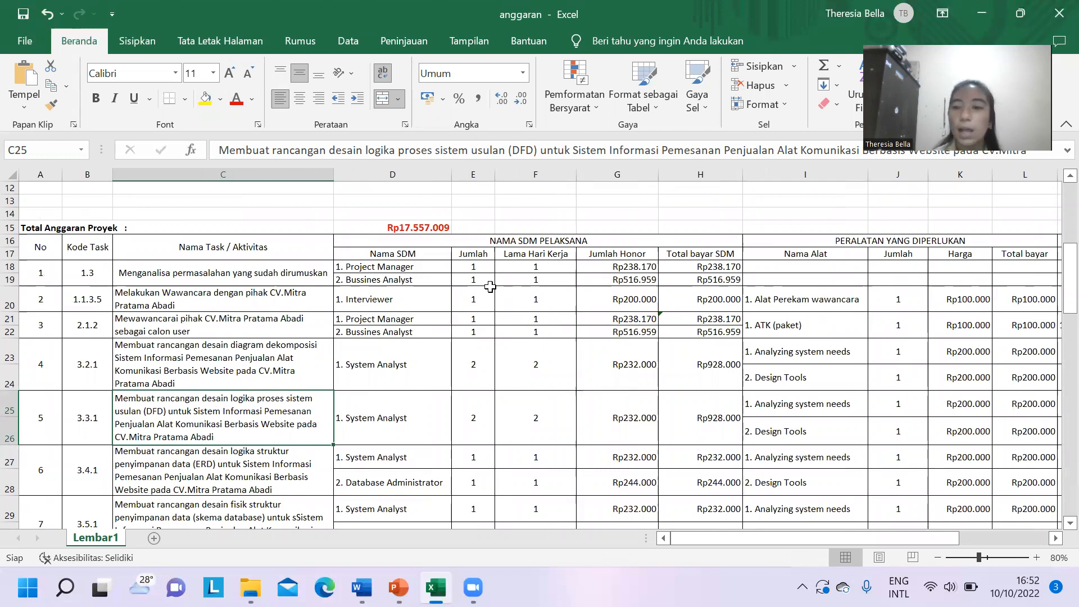
pyautogui.scroll(-4, 506, 332)
pyautogui.scroll(-10, 507, 335)
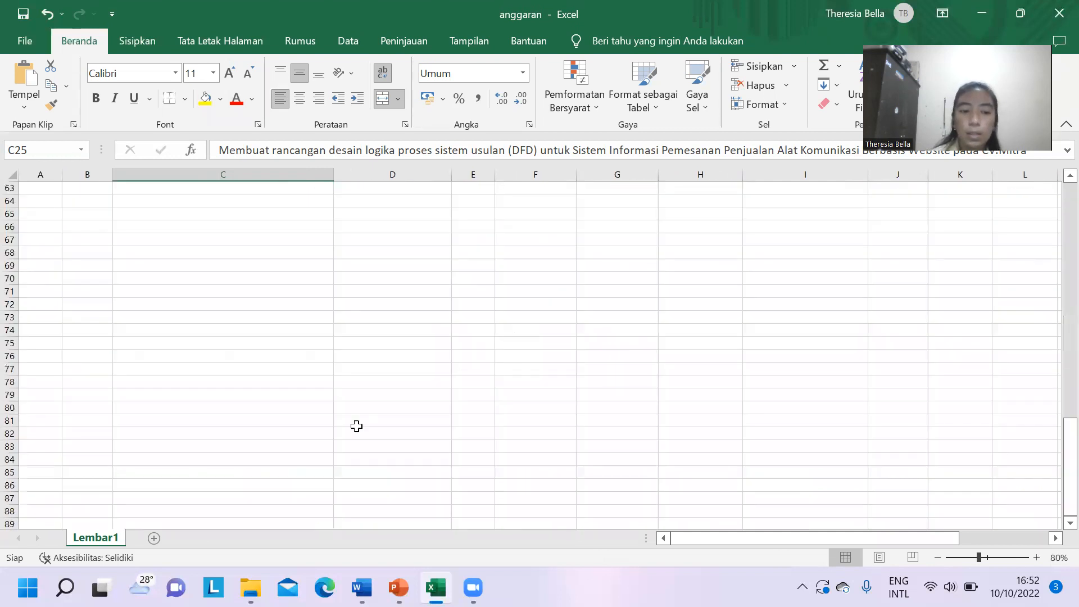
pyautogui.scroll(5, 356, 424)
pyautogui.scroll(5, 558, 408)
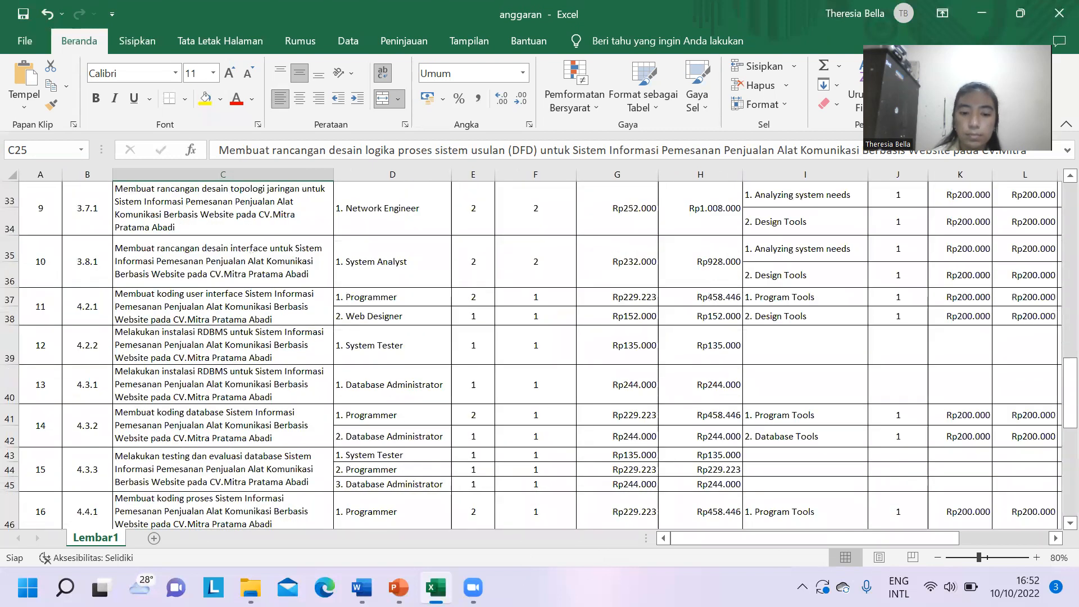
# Step: Switch to the MPSI presentation in PowerPoint and start the slide show from the closing "Terimakasih" slide, number 38
pyautogui.click(402, 528)
pyautogui.click(115, 501)
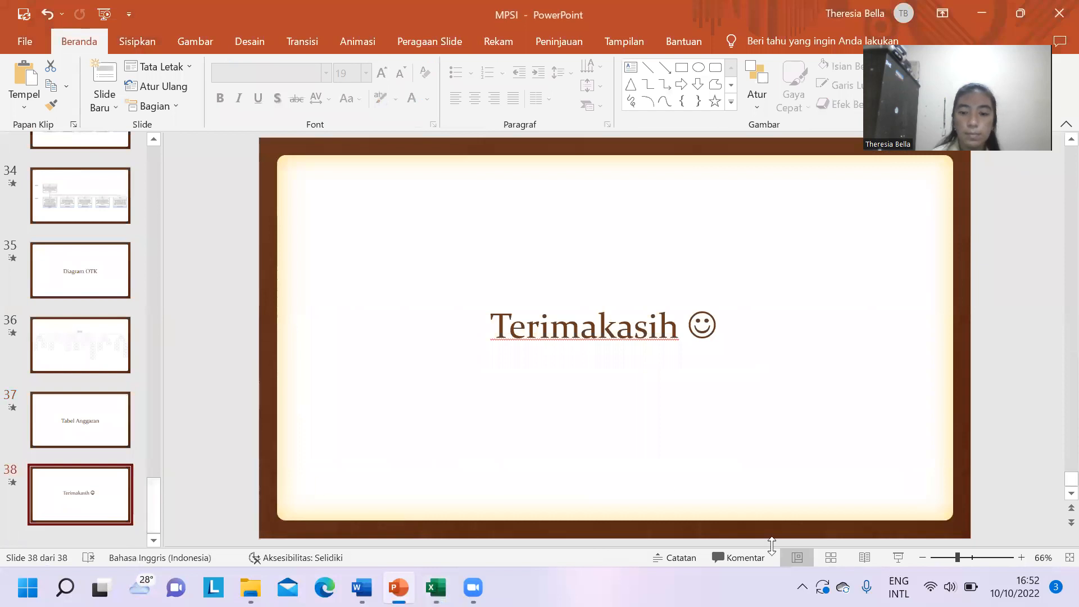
pyautogui.click(898, 558)
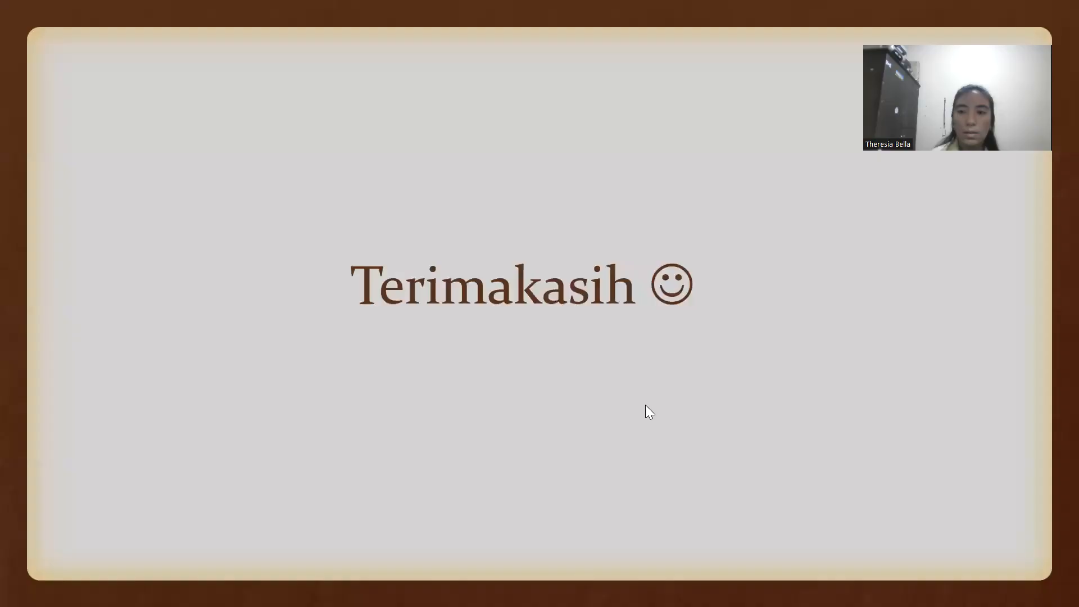